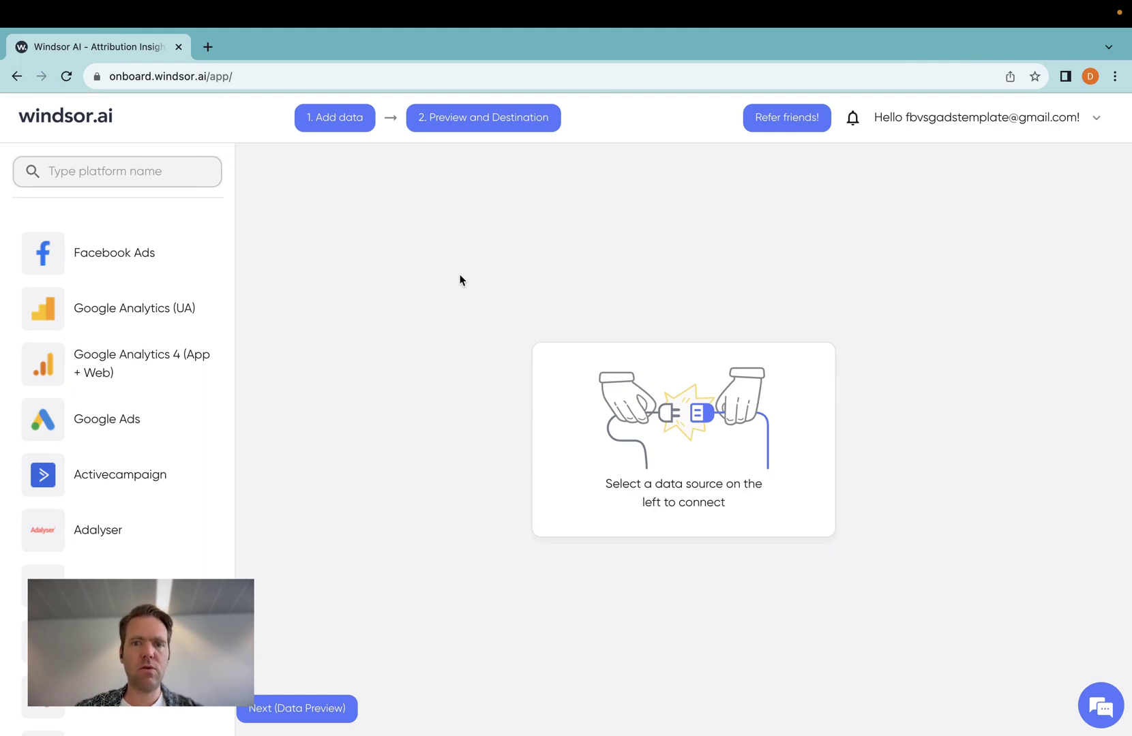
Step: Connect Facebook Ads, dismiss the login tab, and keep Windsor.ai Main as the selected account
click(138, 266)
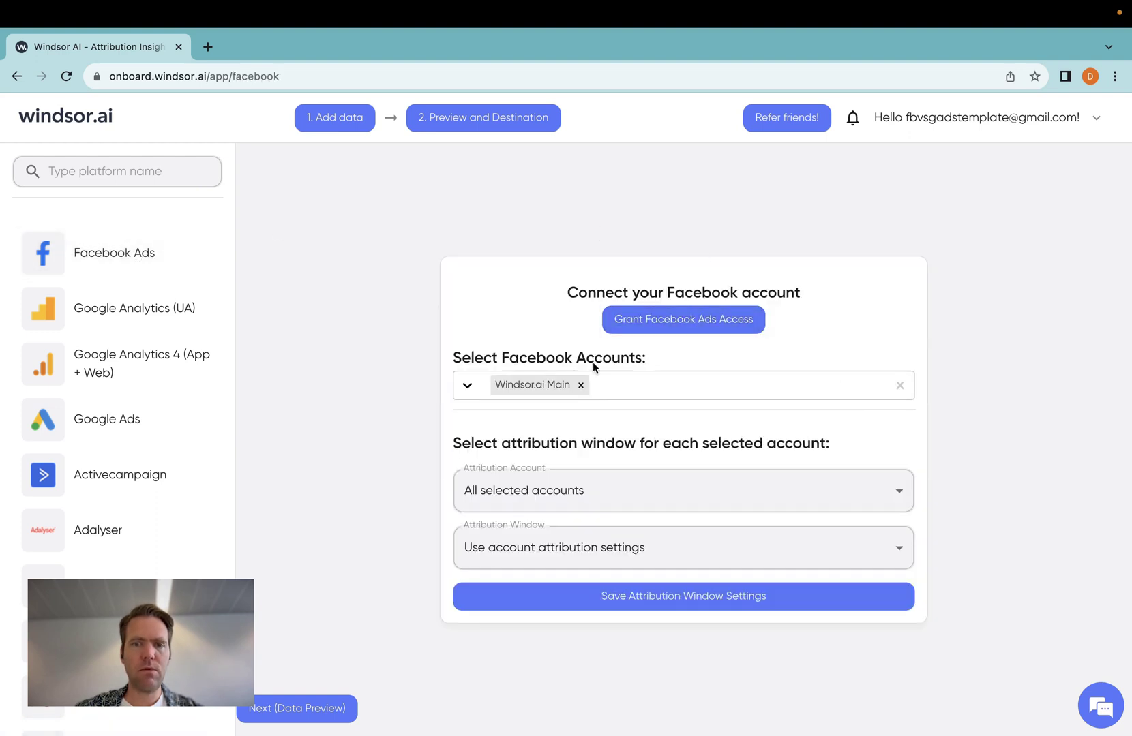
click(684, 319)
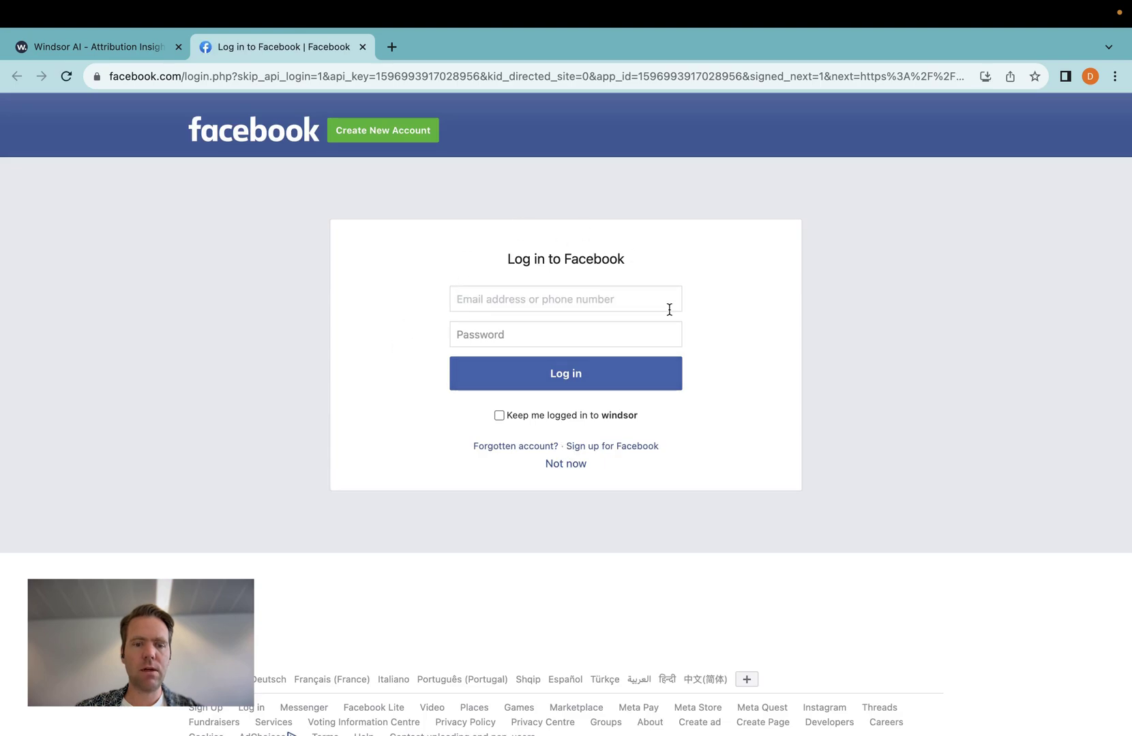
key(ctrl+w)
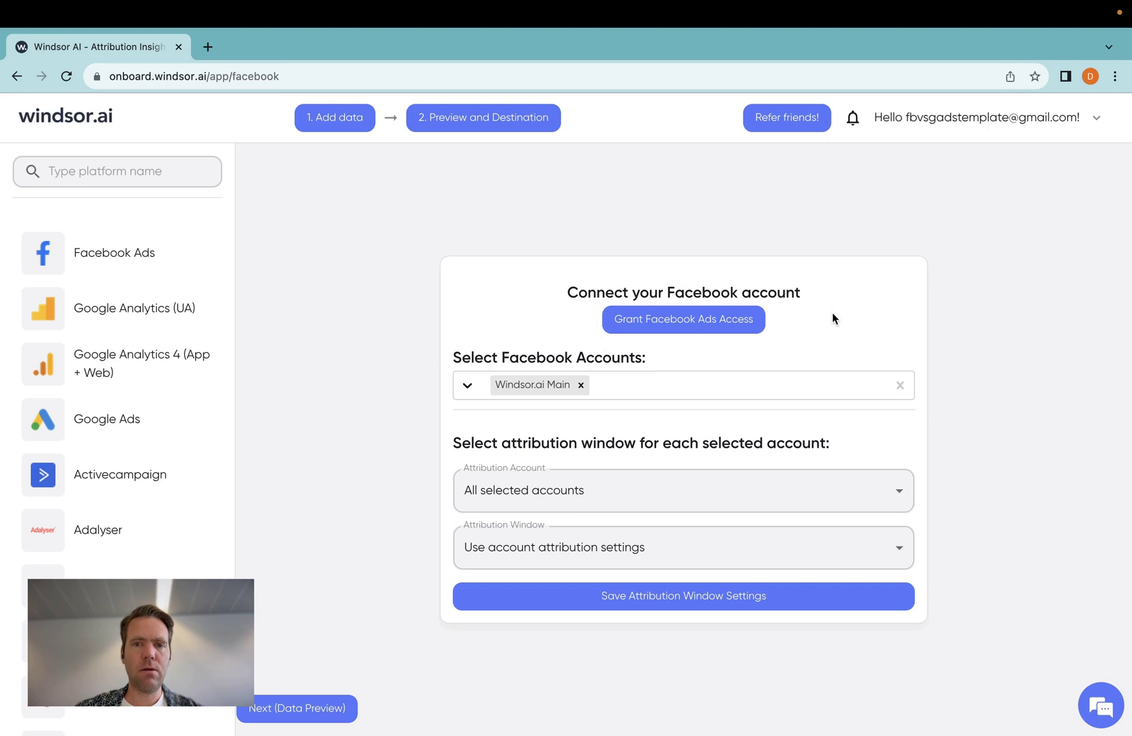
click(644, 380)
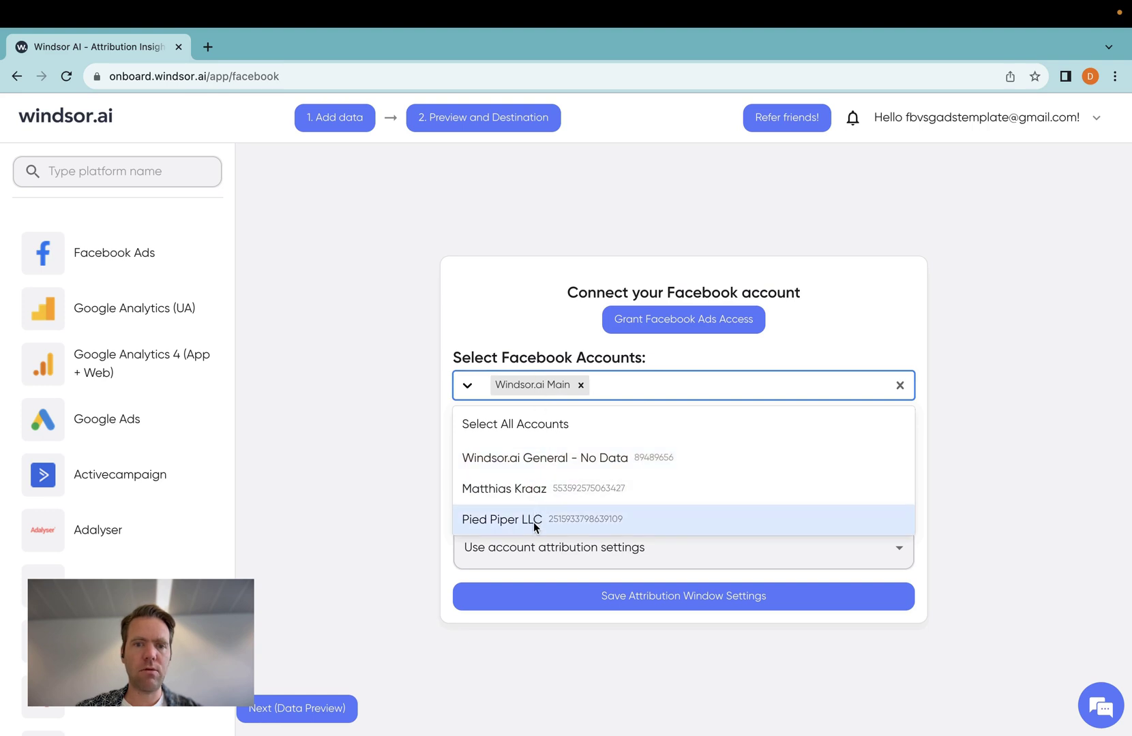
click(487, 296)
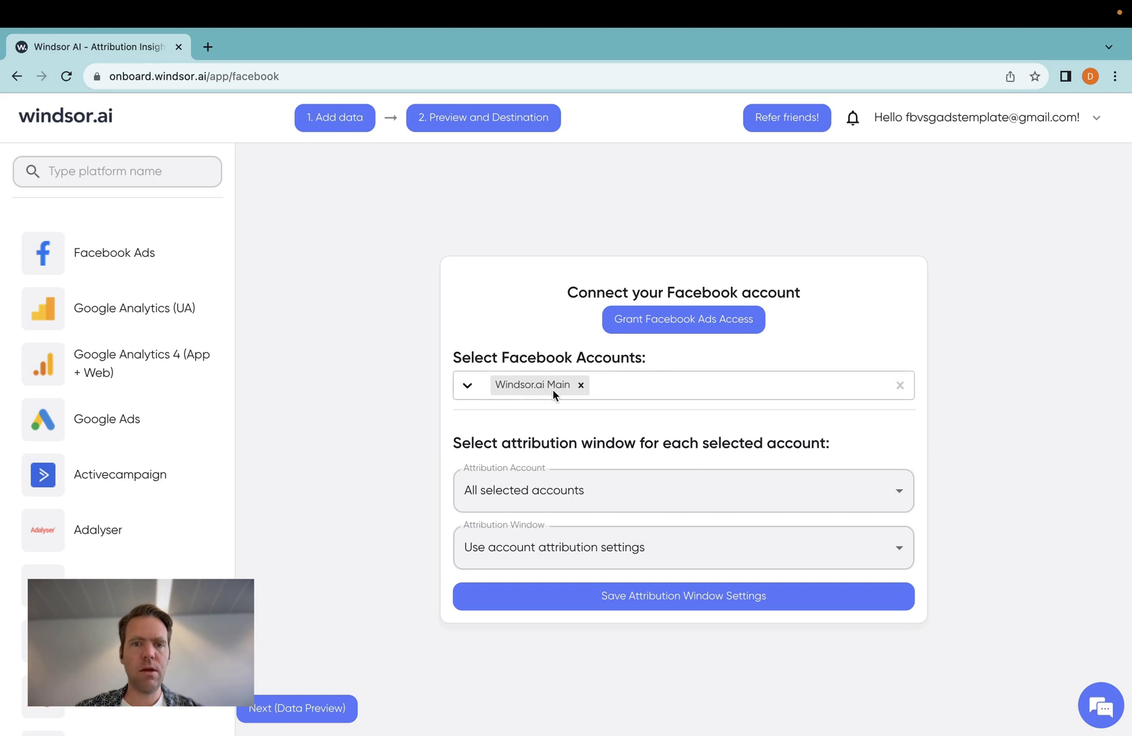
Step: In Preview and Destination, set the data source to facebook to list campaign clicks and spend
click(450, 120)
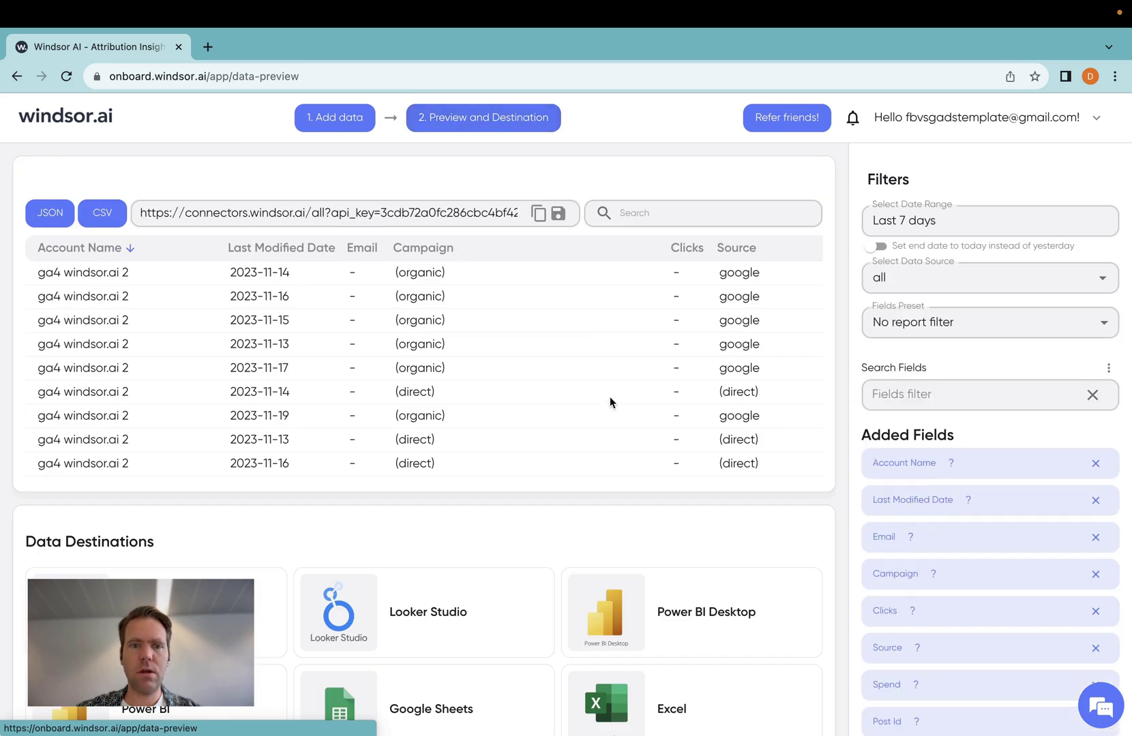
click(982, 284)
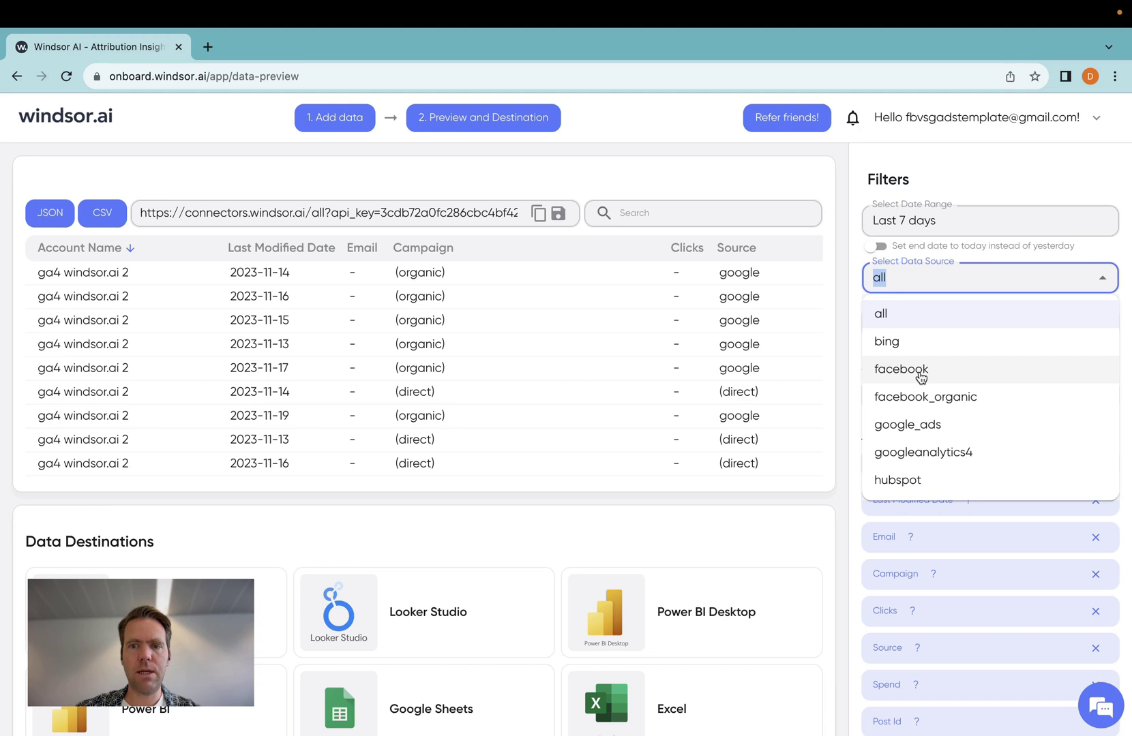
click(921, 377)
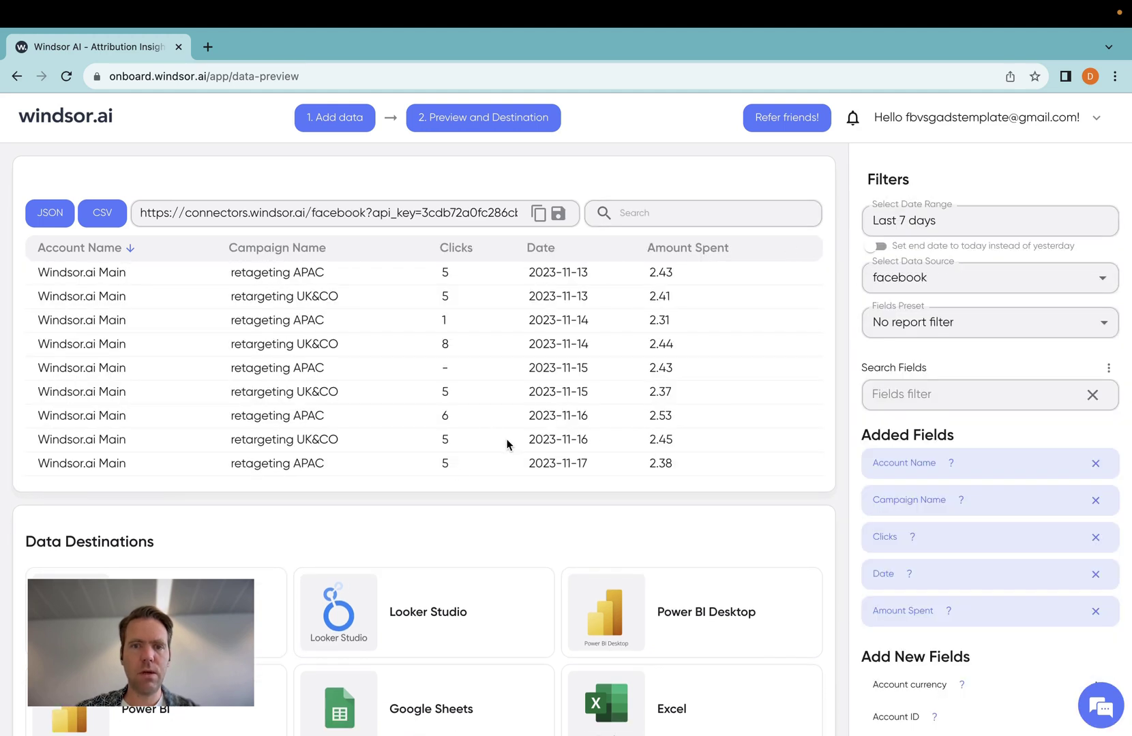
scroll(577, 385, down, 4)
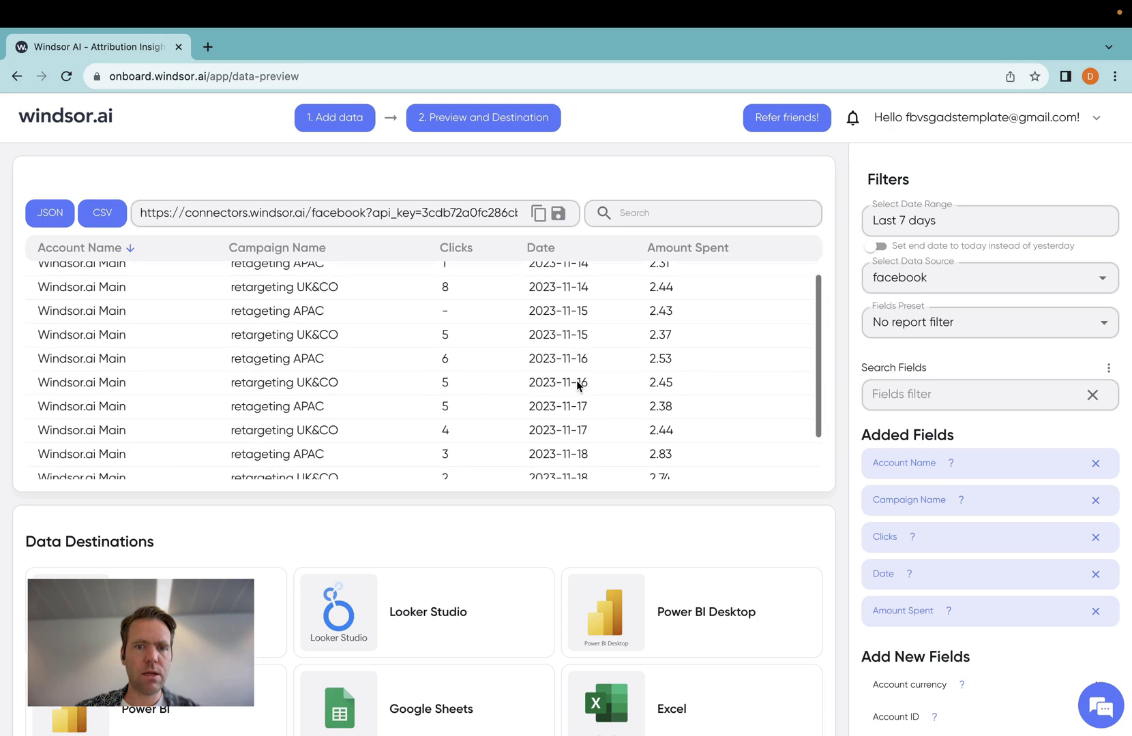
scroll(576, 385, up, 4)
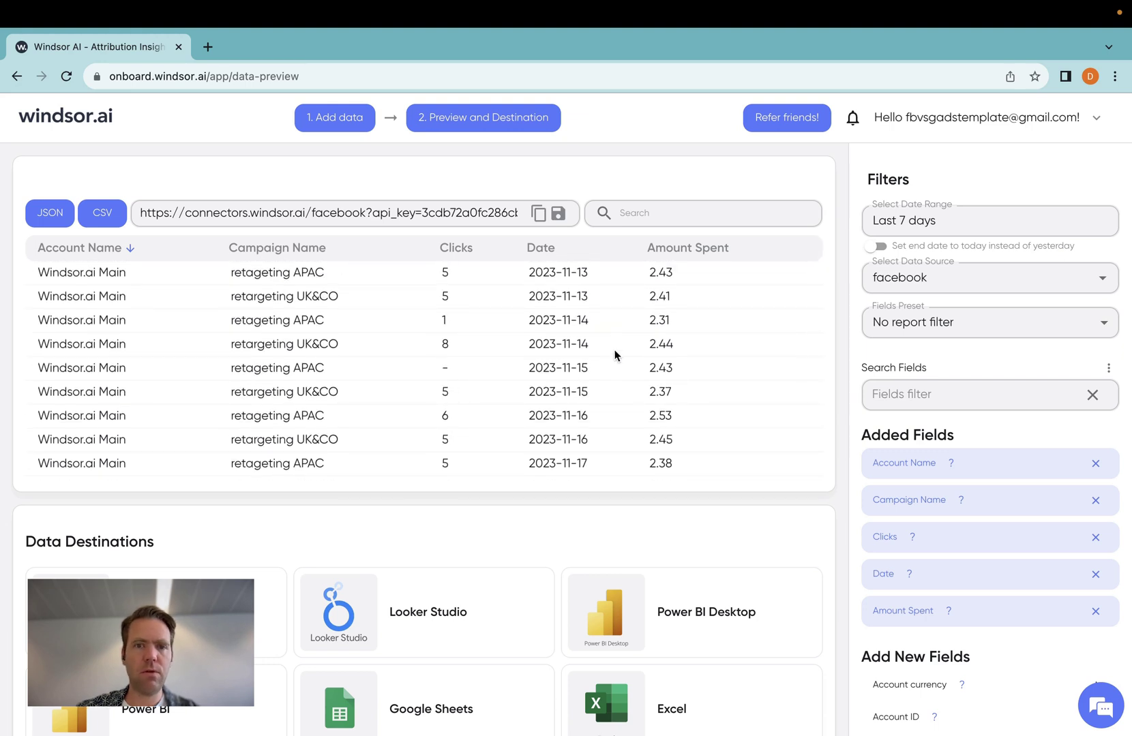
Step: Set the date range to Last 30 days and add the Impressions field
click(930, 215)
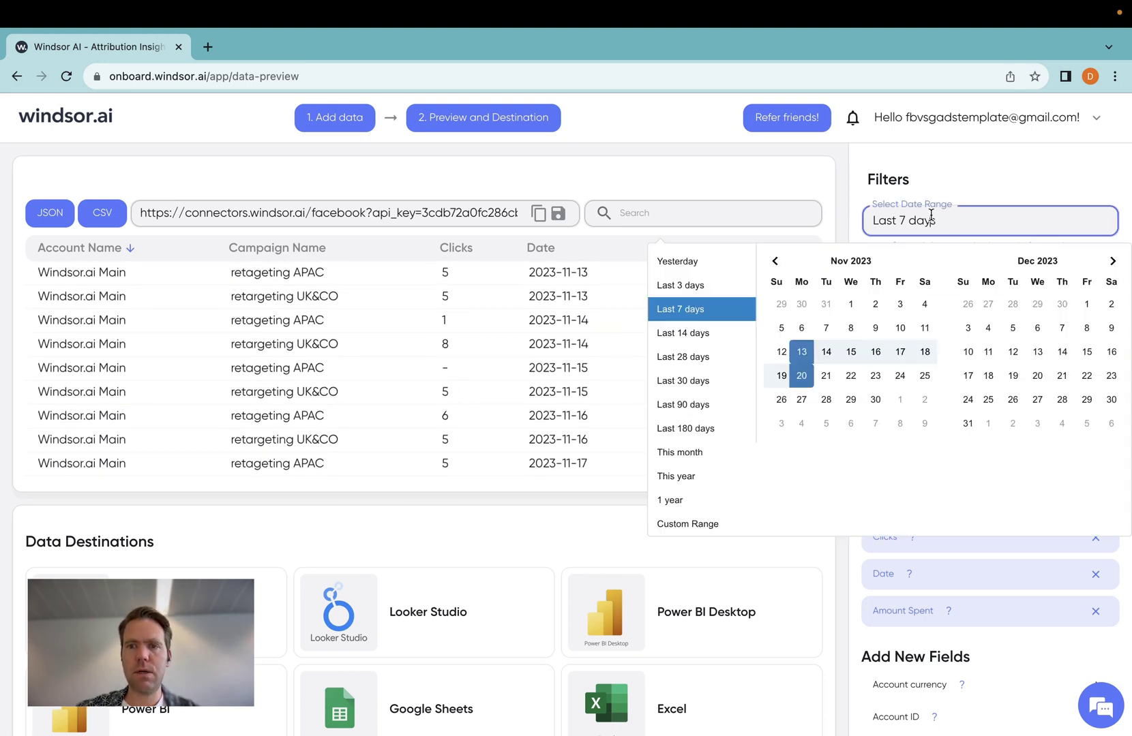
click(711, 383)
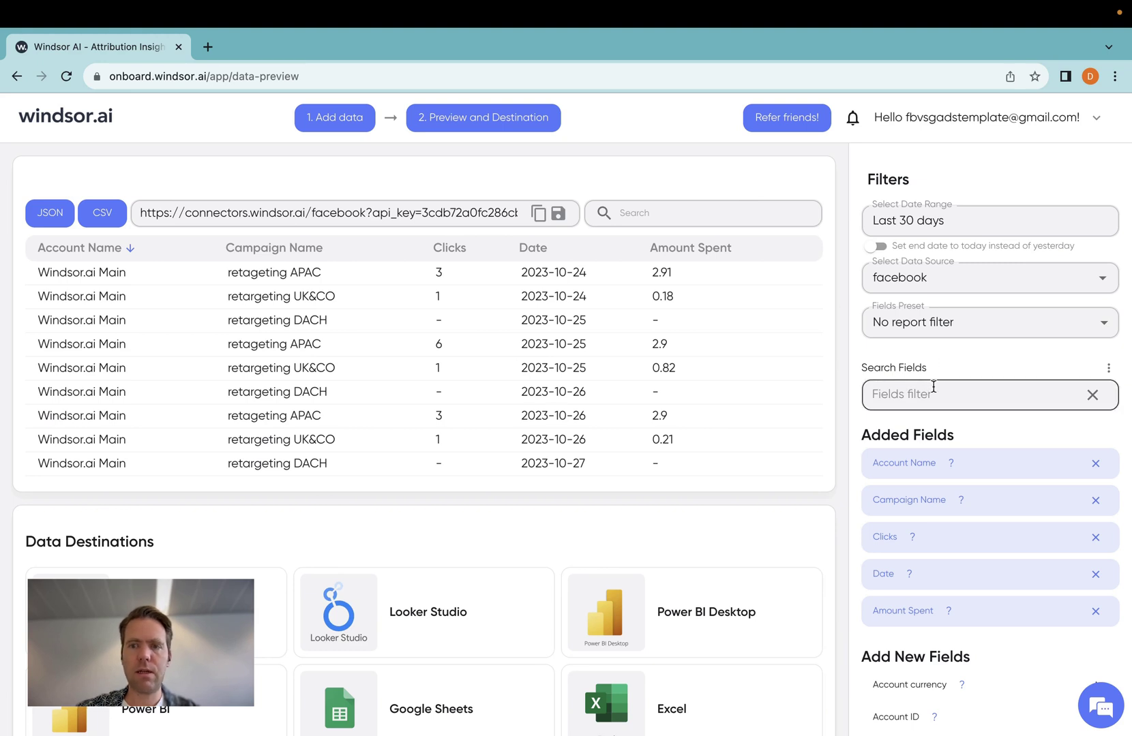
click(914, 395)
text(impress)
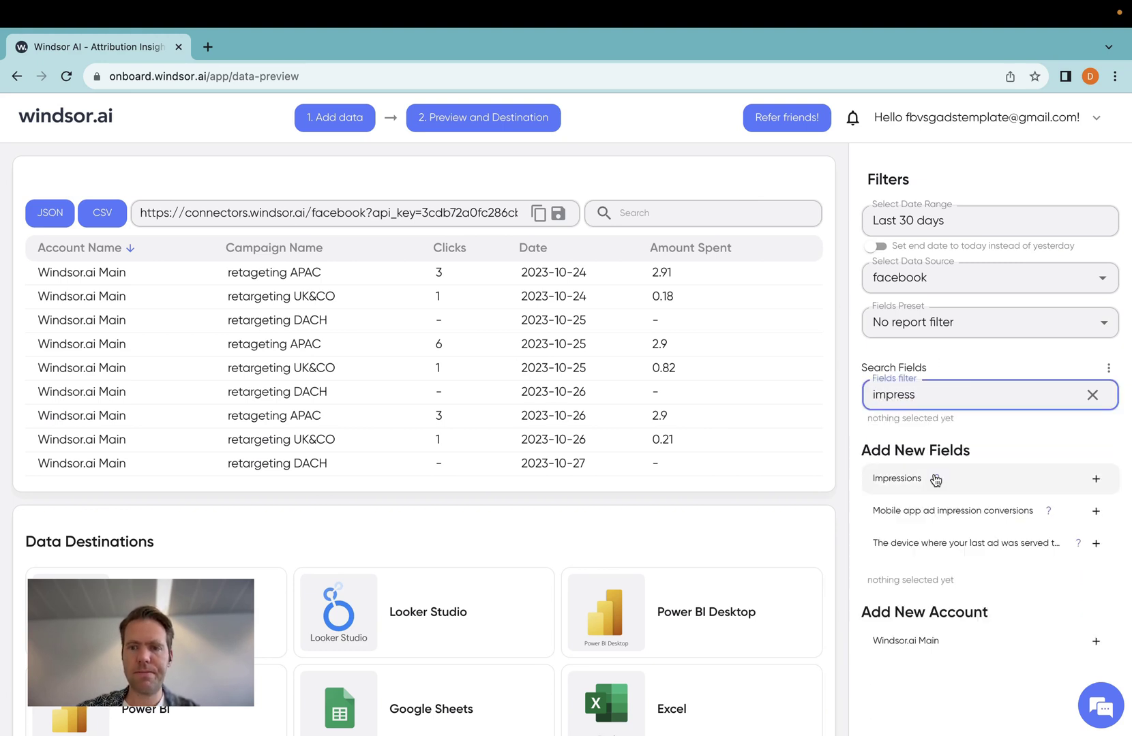
mouse_move(927, 488)
click(895, 481)
Step: Add the Ad Set Name and Ad Name fields, then clear the field search
key(BackSpace)
key(BackSpace)
key(BackSpace)
key(BackSpace)
key(BackSpace)
key(BackSpace)
key(BackSpace)
text(ad set)
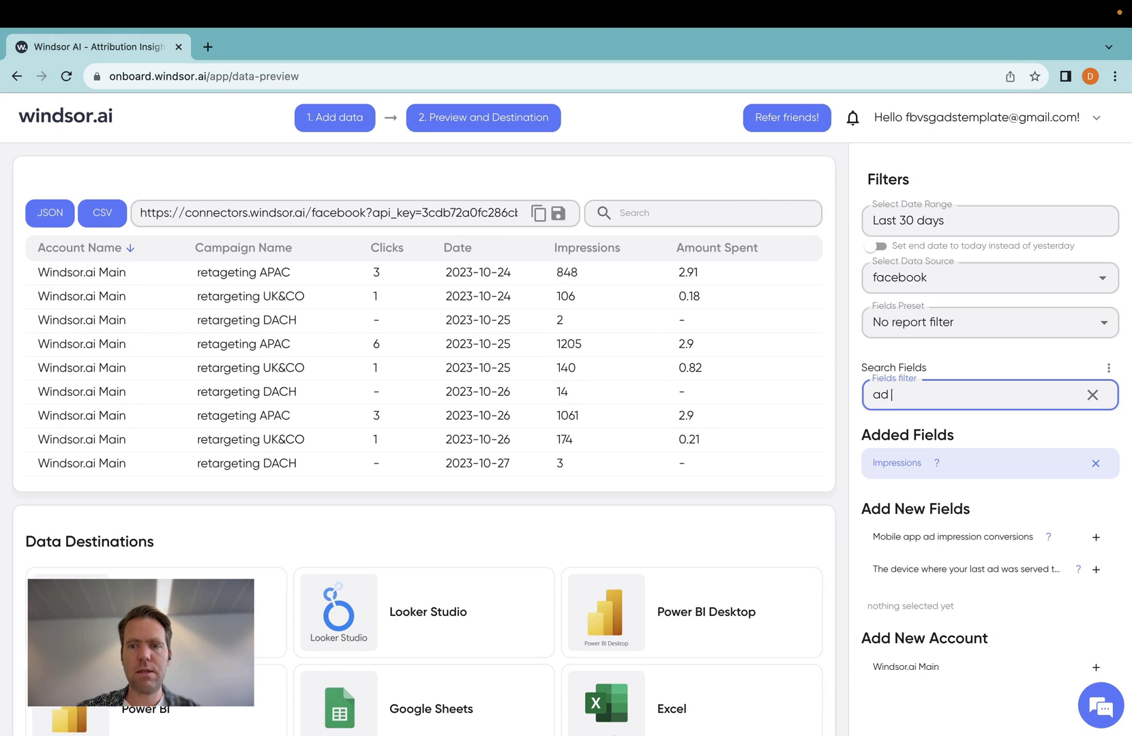
click(896, 606)
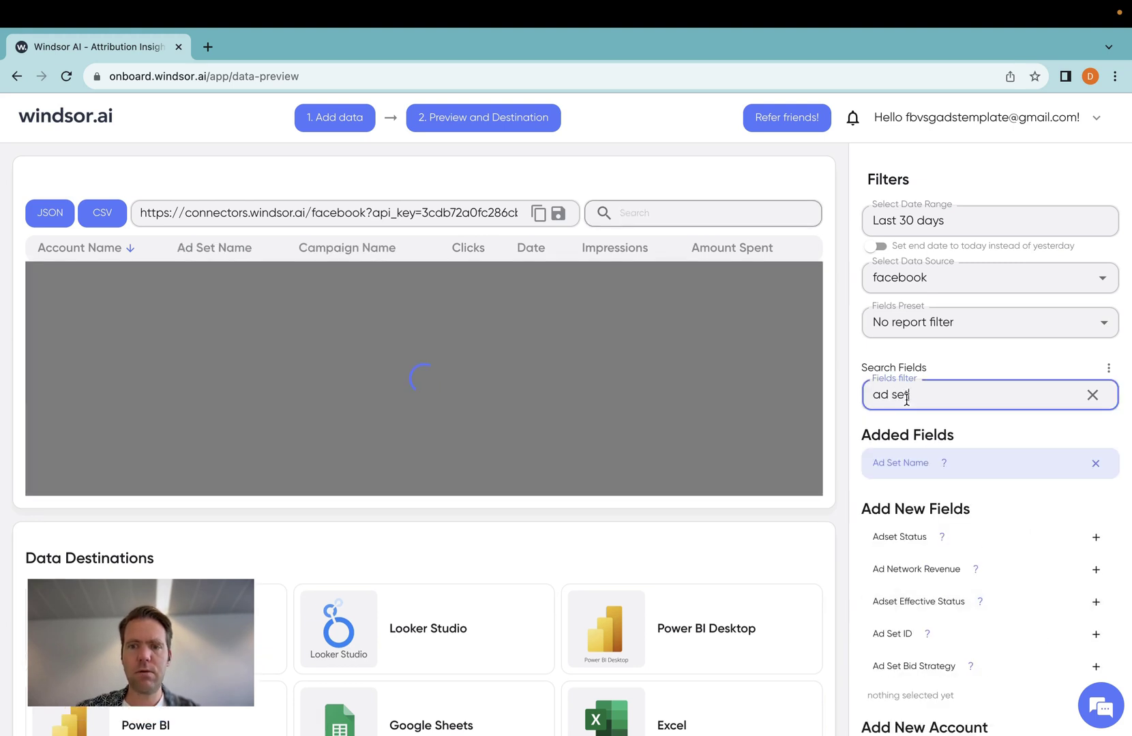
key(BackSpace)
key(BackSpace)
key(BackSpace)
key(BackSpace)
text(name)
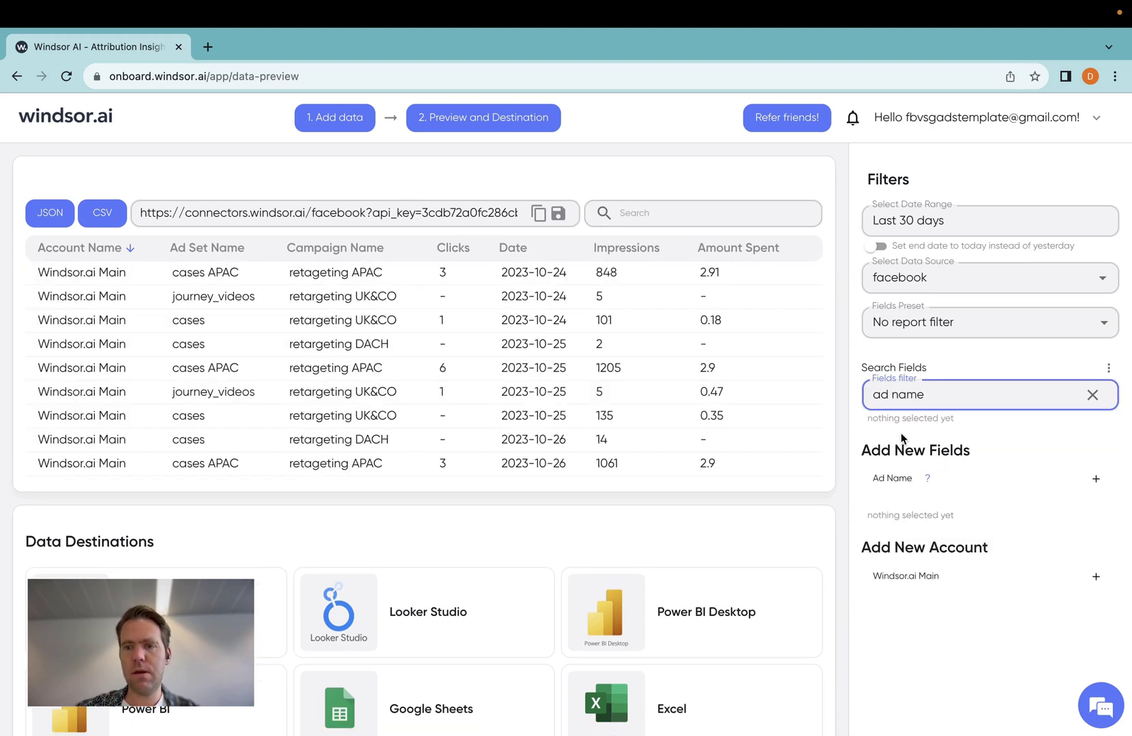
click(895, 480)
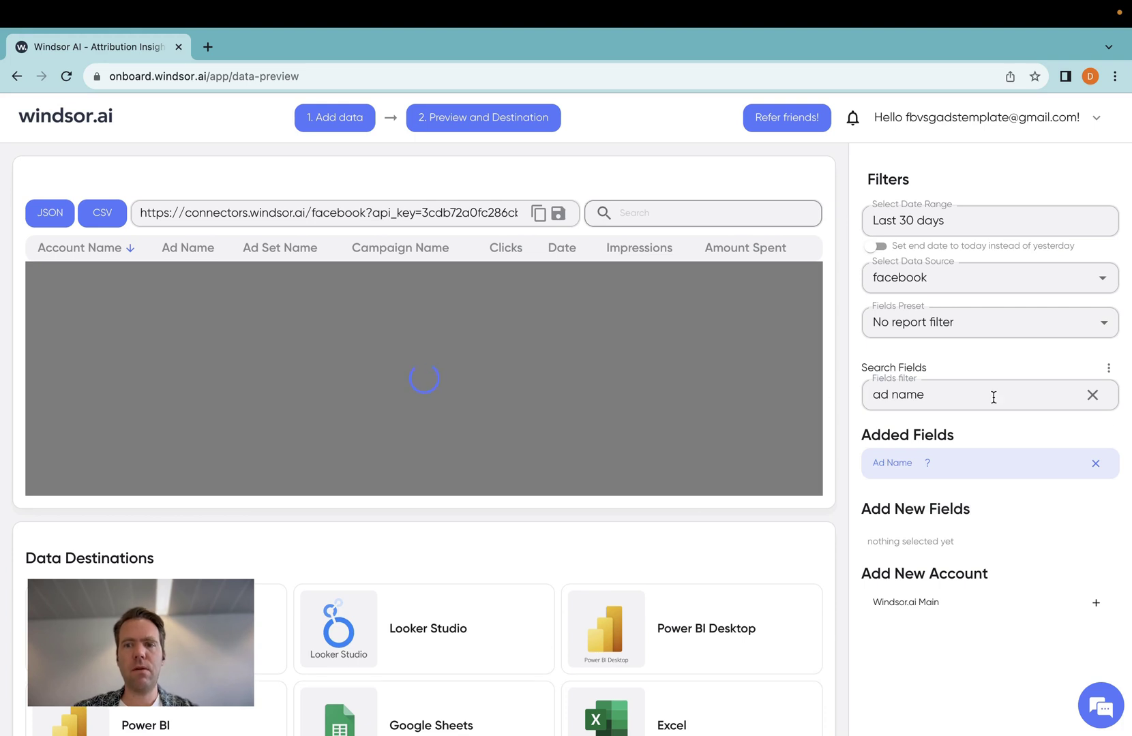
click(1092, 395)
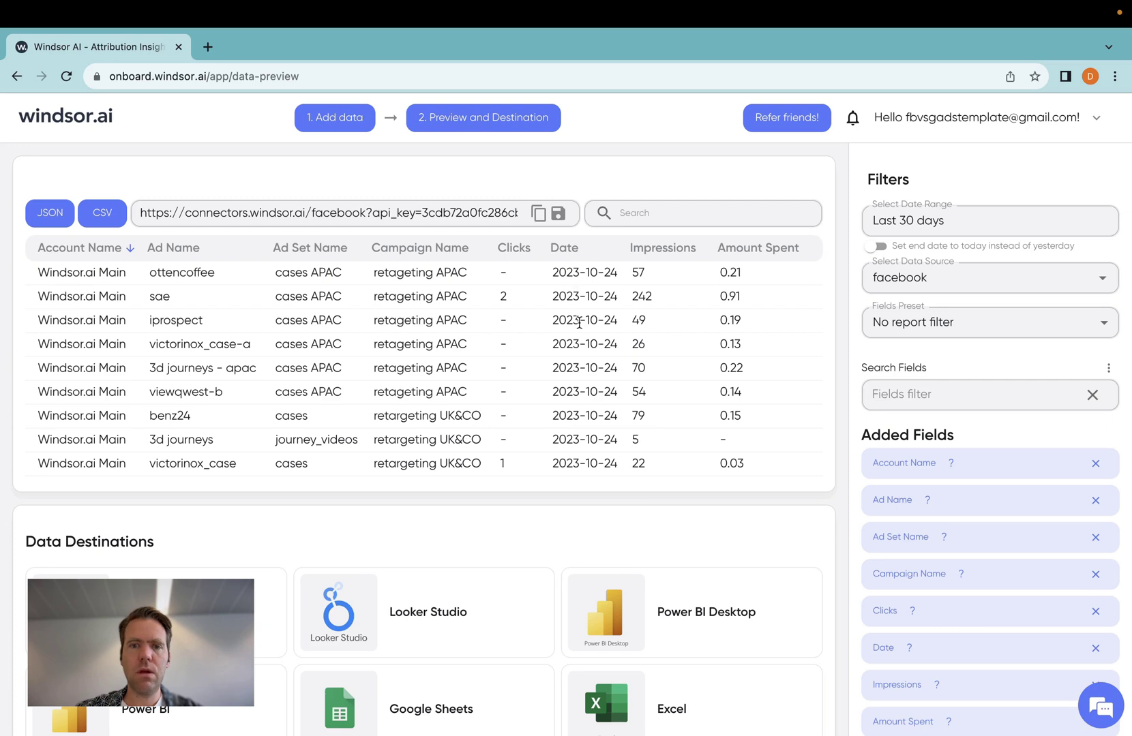
click(937, 330)
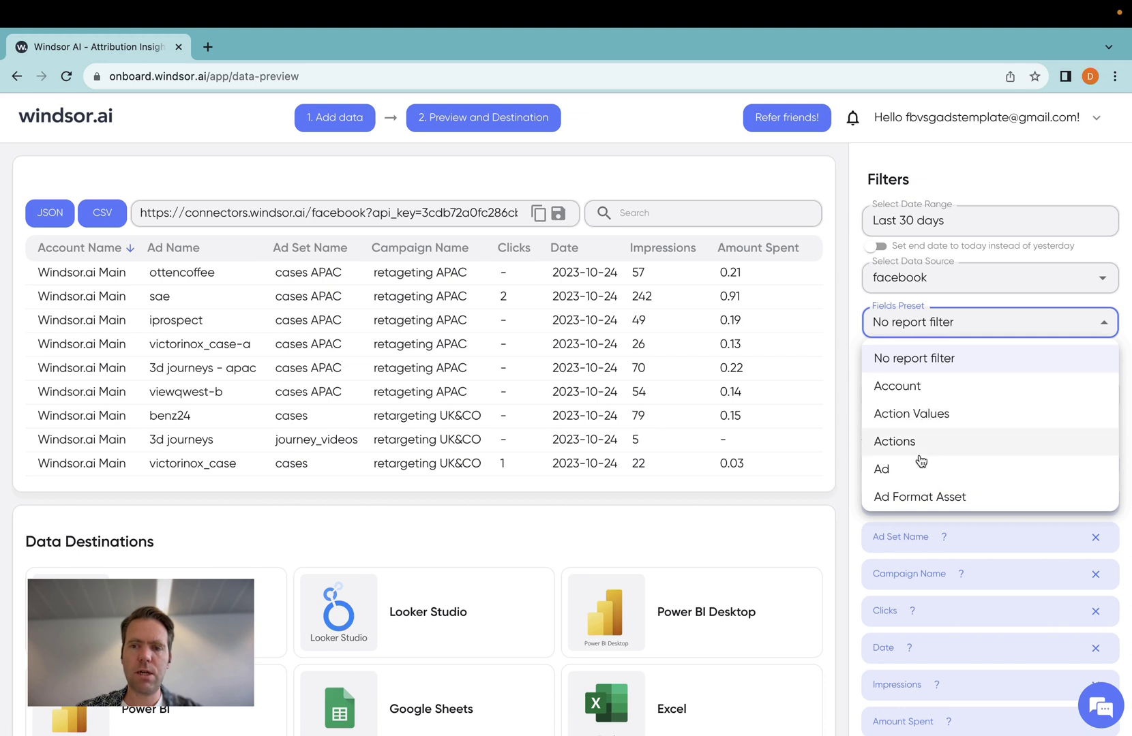
Step: Keep the No report filter preset, choose Power BI Desktop as destination, and copy the connector URL
scroll(919, 470, down, 5)
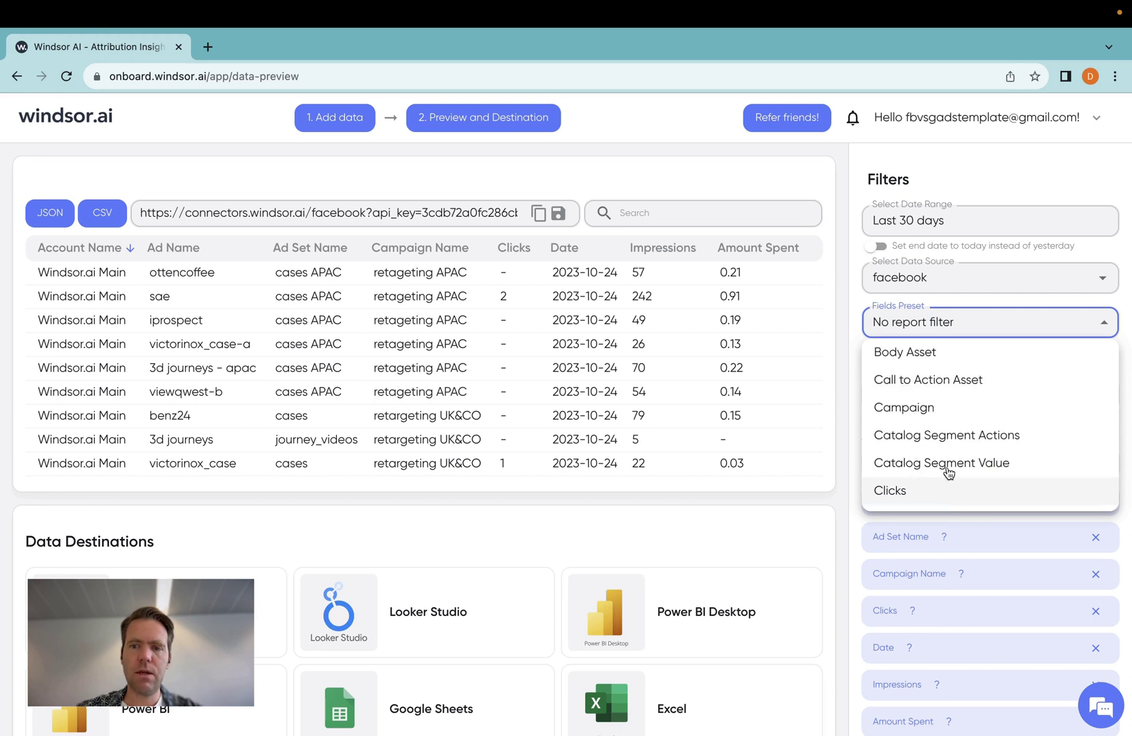
click(969, 315)
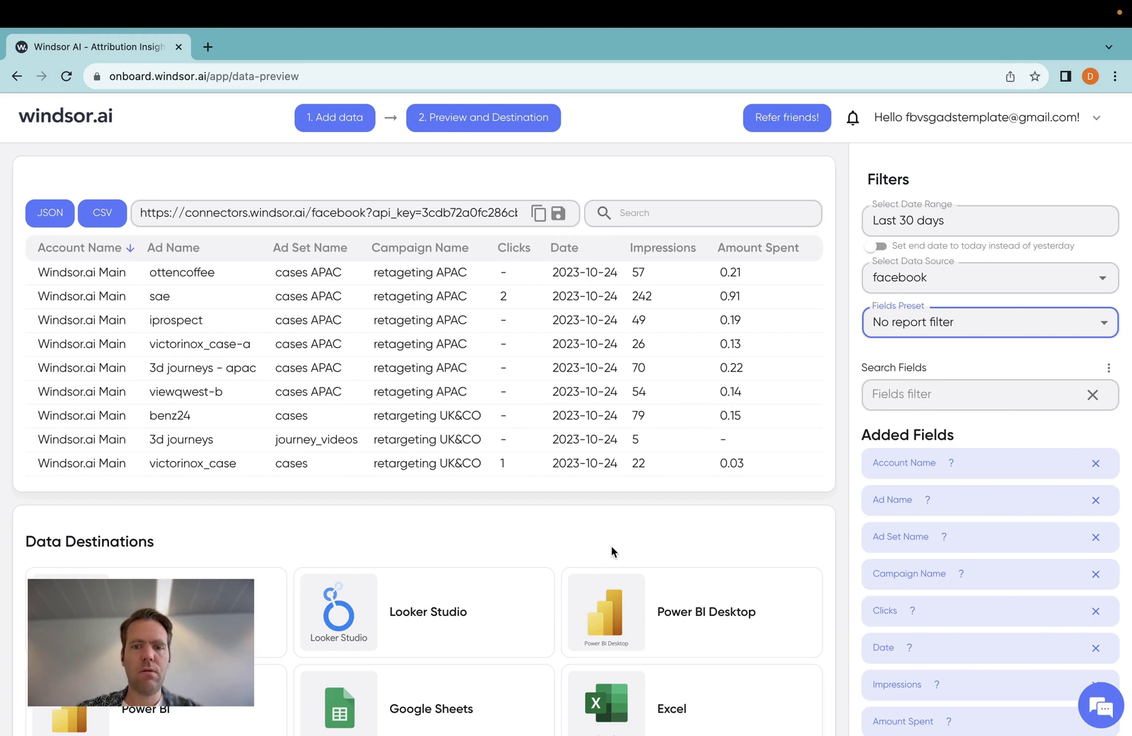
scroll(611, 549, down, 3)
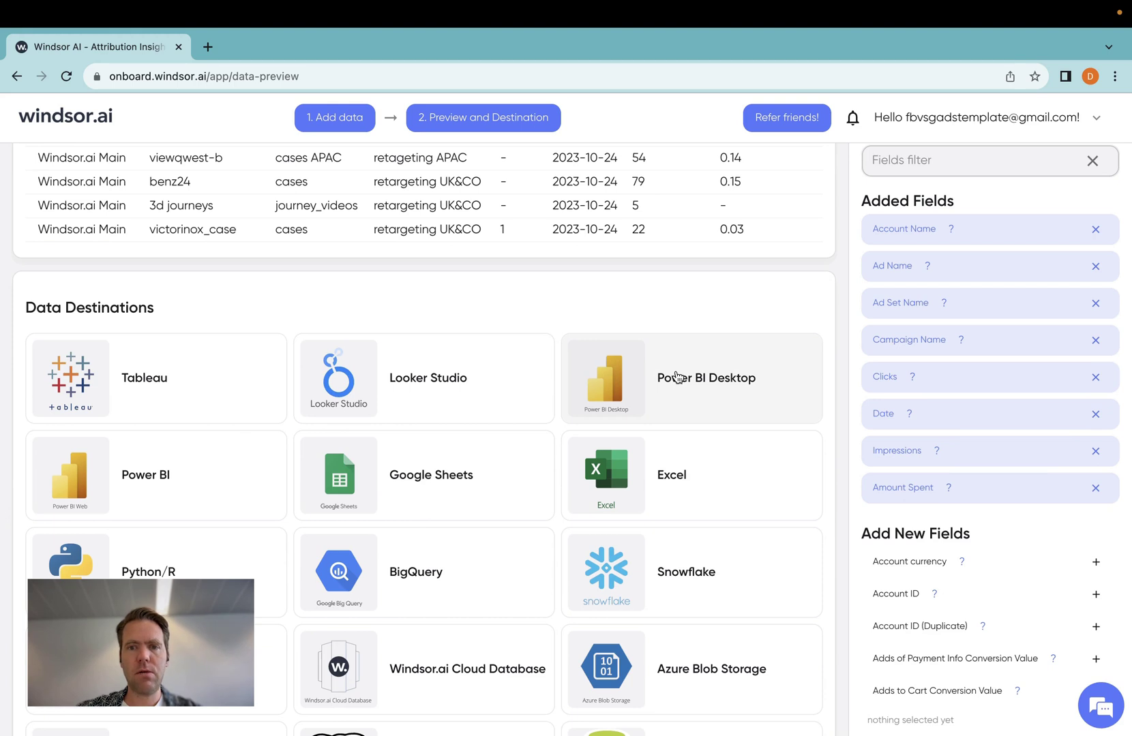
click(677, 377)
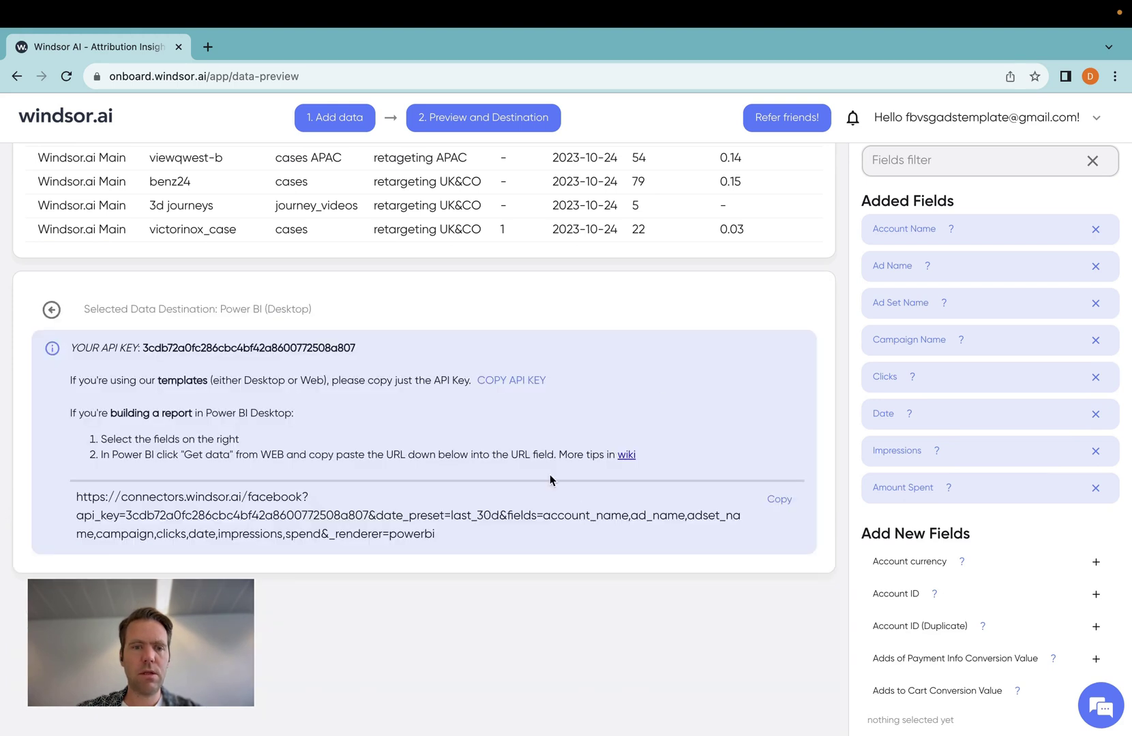
click(780, 502)
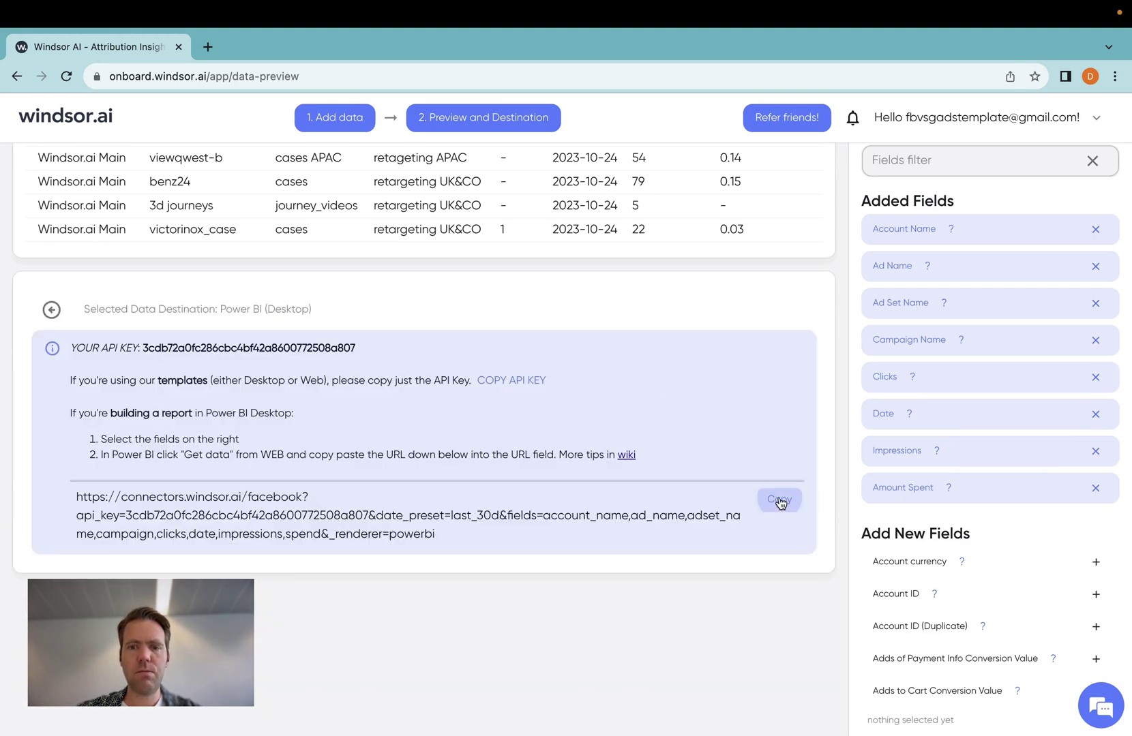
key(ctrl+Left)
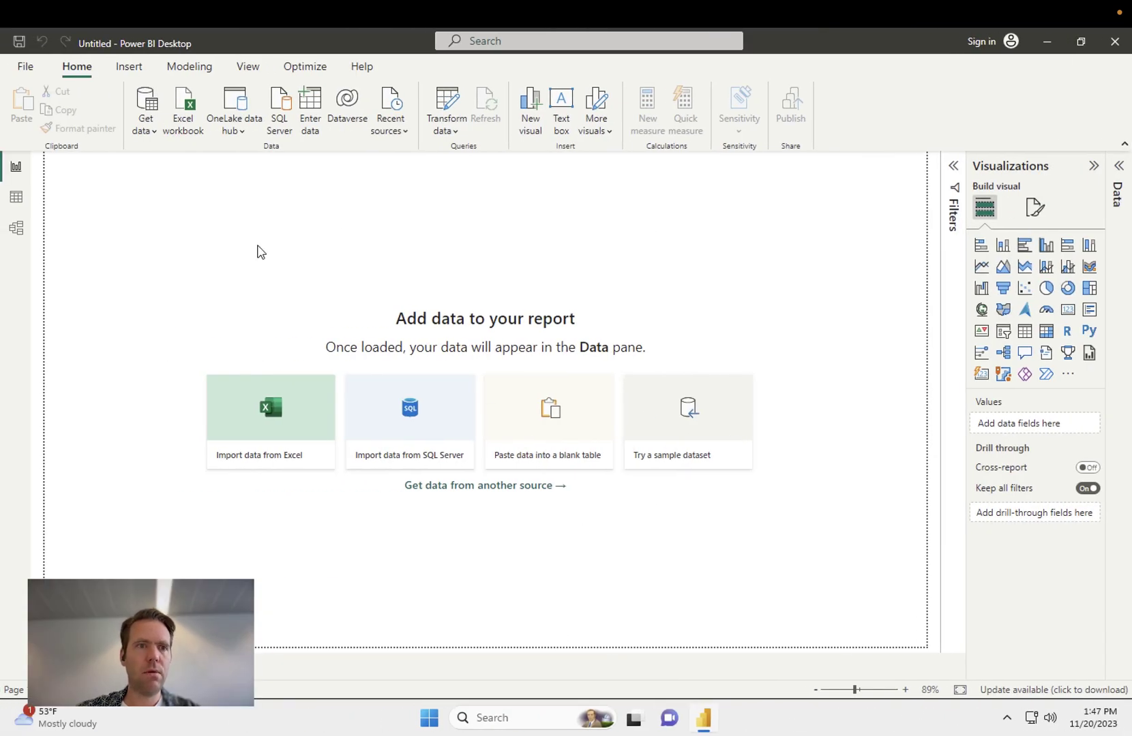
Step: Get data from Web using the pasted Windsor.ai connector URL
click(142, 133)
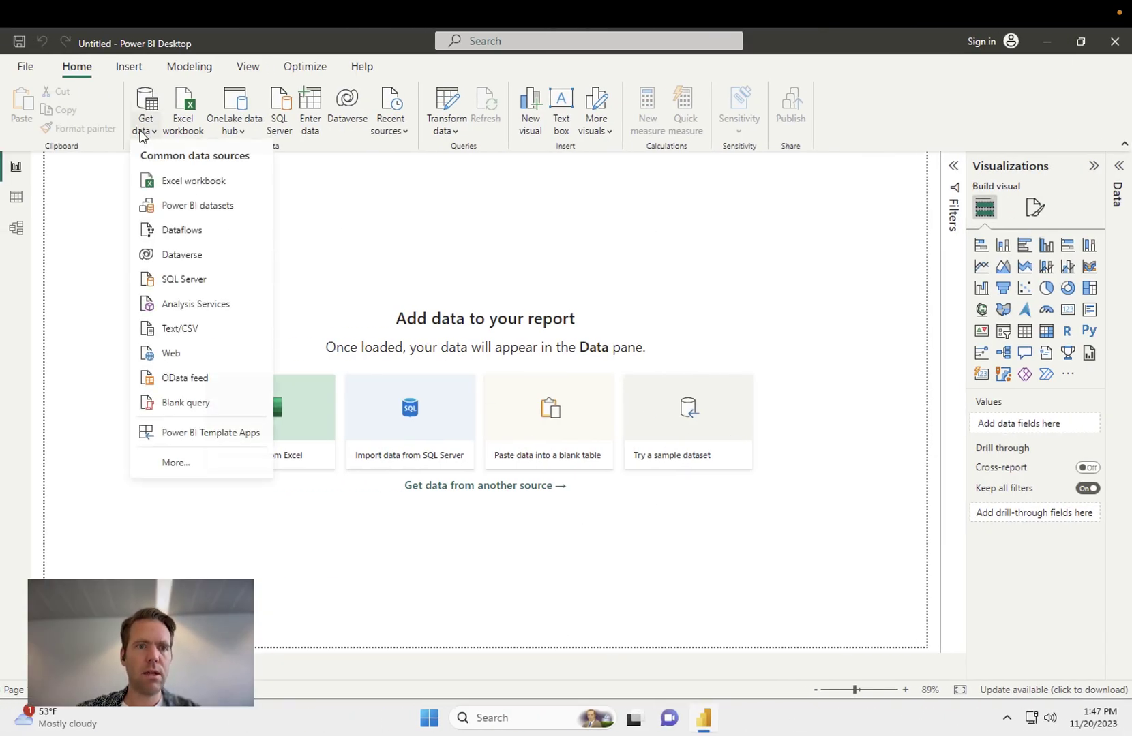
click(201, 351)
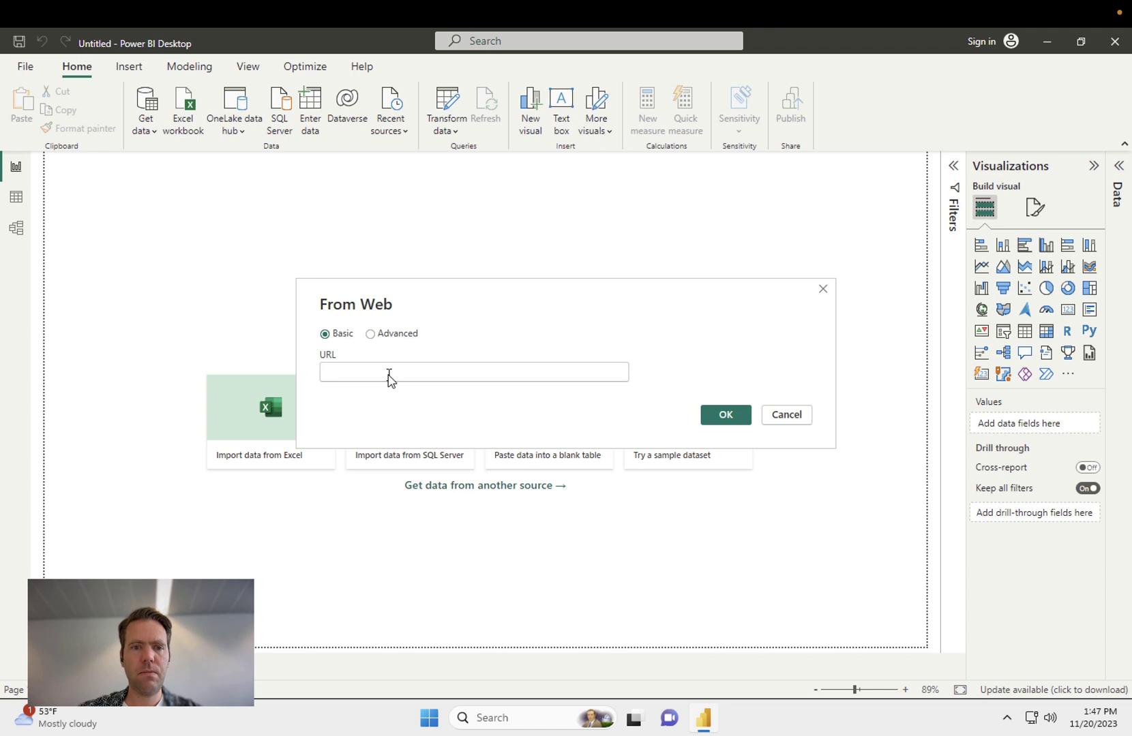
right_click(389, 375)
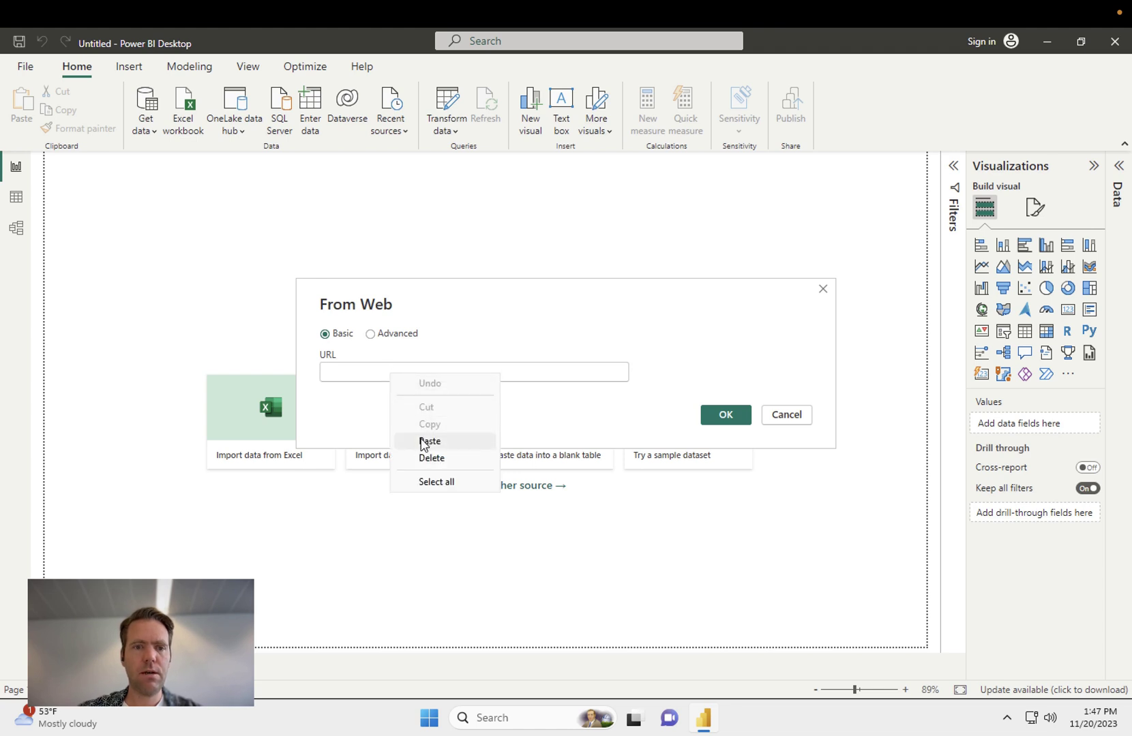
click(429, 441)
click(723, 414)
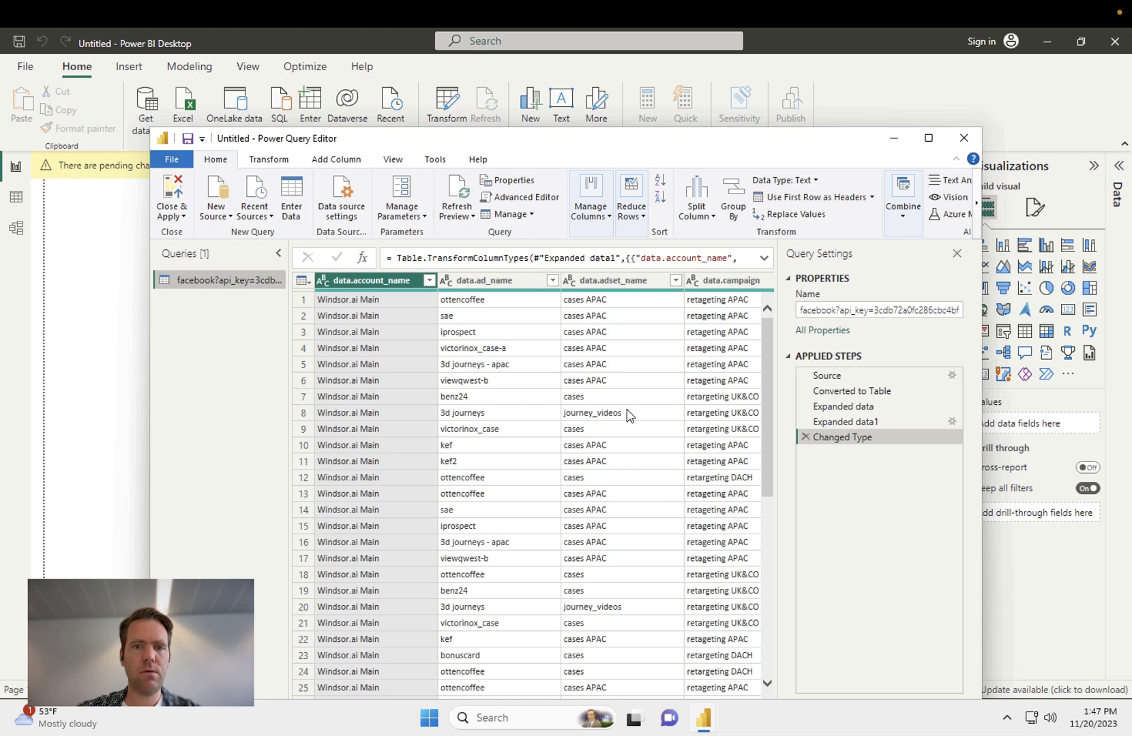
Step: Close & Apply the facebook query and expand its fields in the Data pane
scroll(627, 415, down, 8)
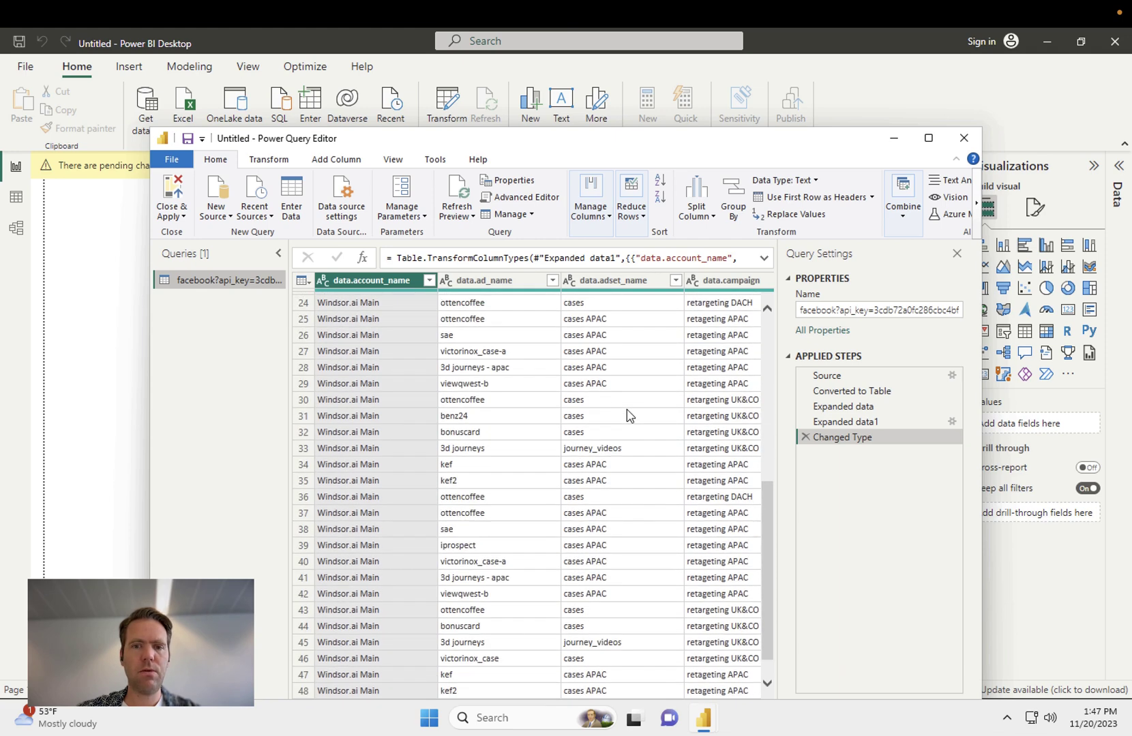
click(172, 192)
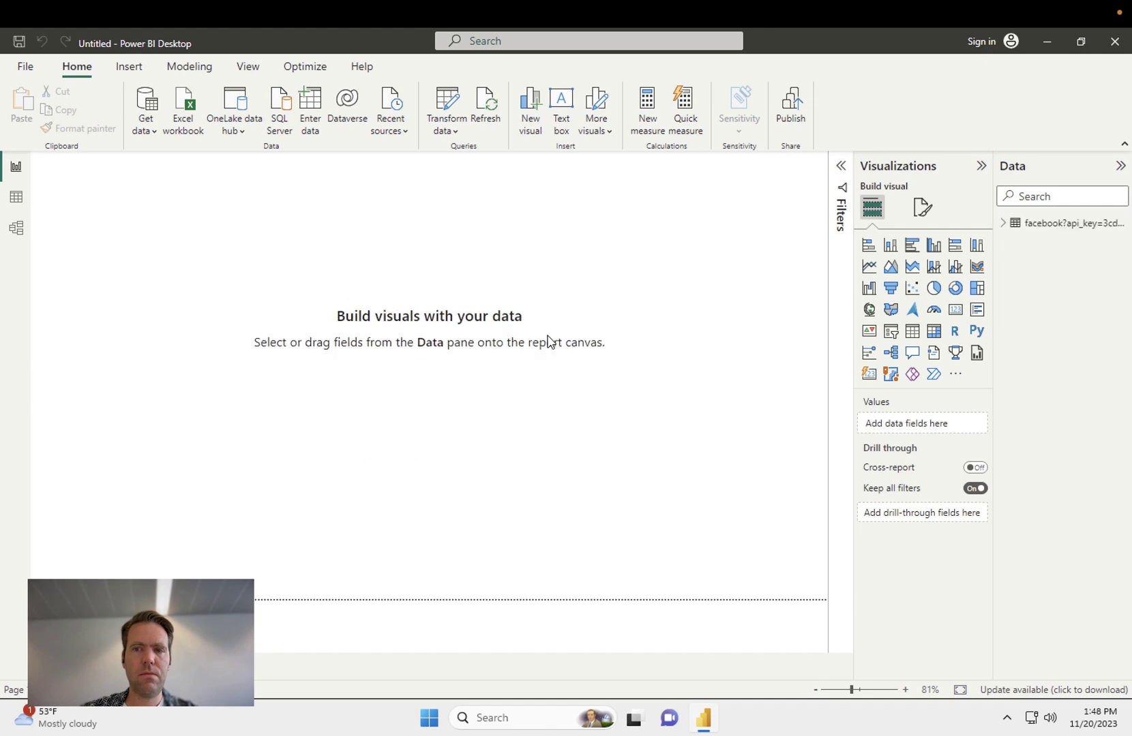
click(1003, 224)
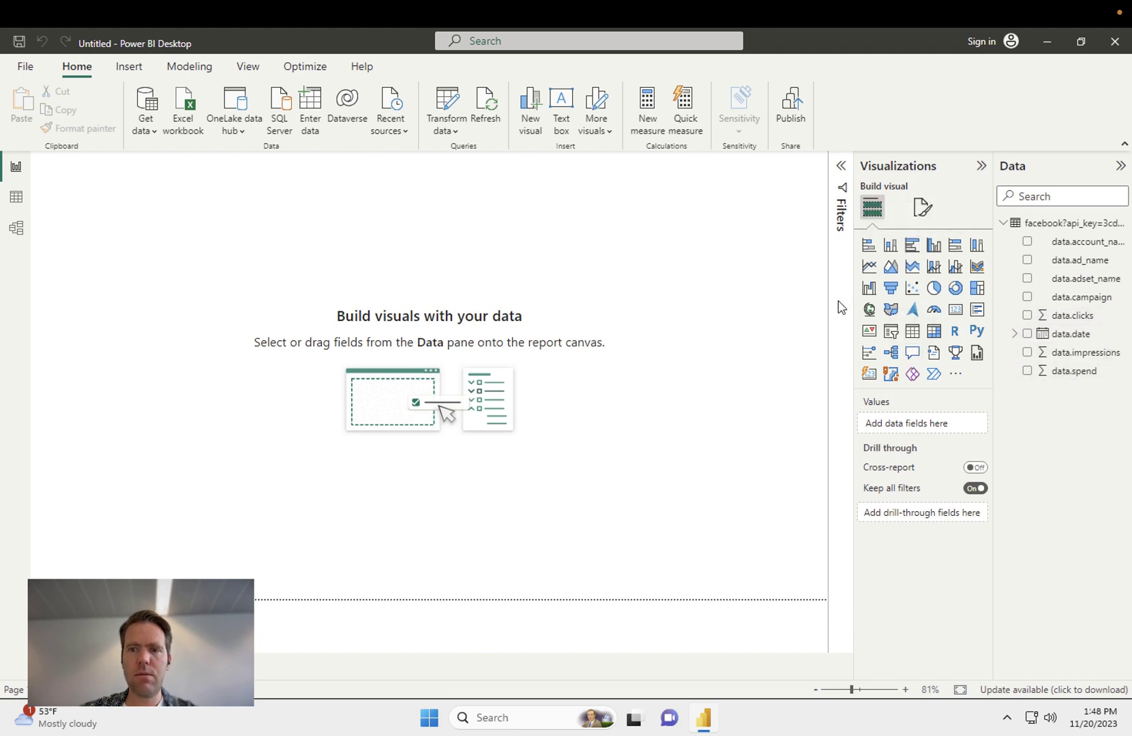
Step: Add an enlarged table visual with data.campaign and summed data.clicks columns
click(912, 332)
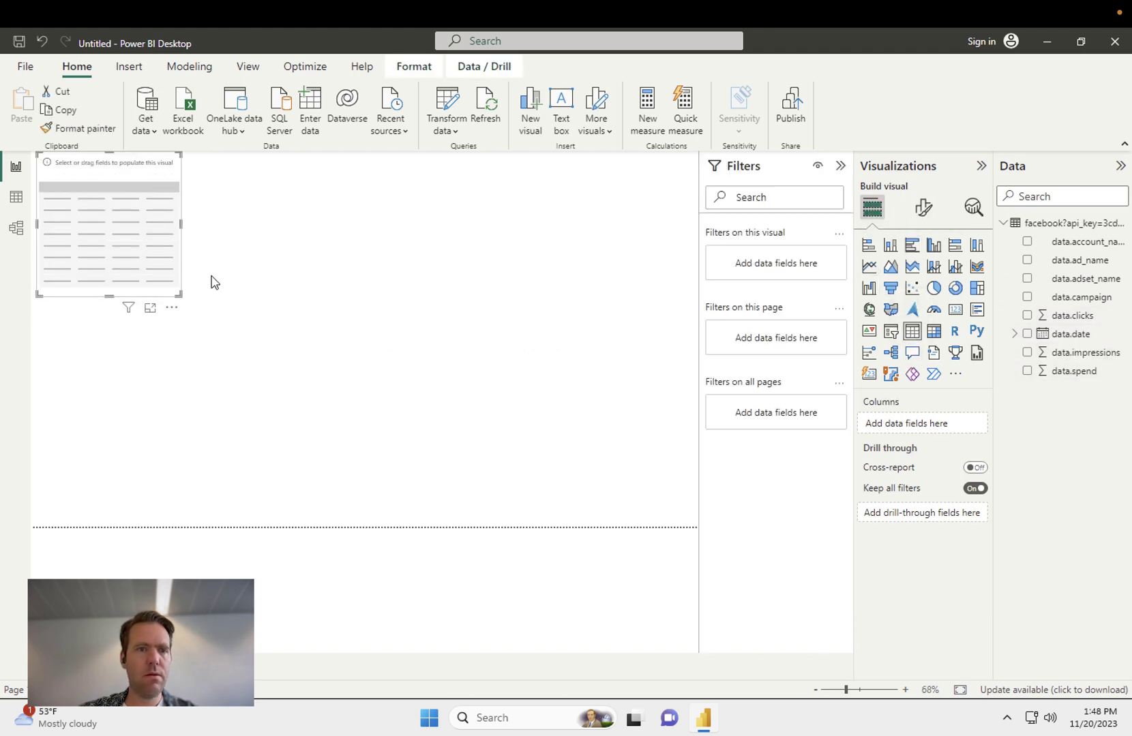
drag(179, 295, 556, 475)
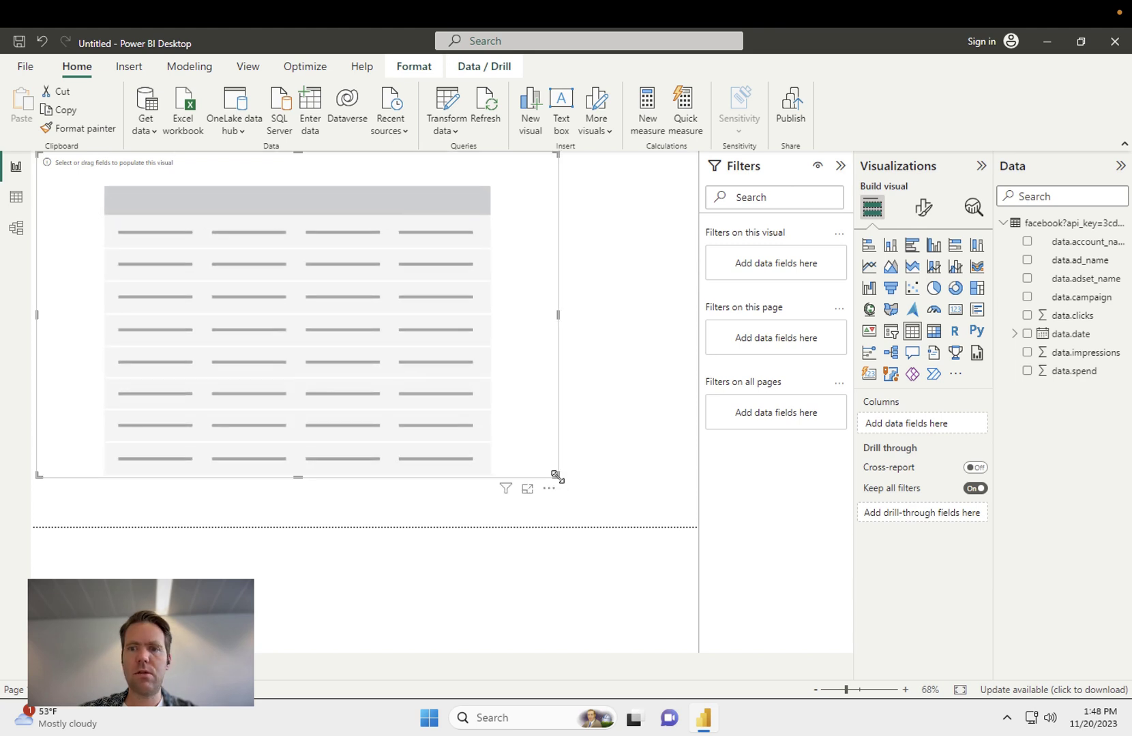
drag(1081, 297, 925, 427)
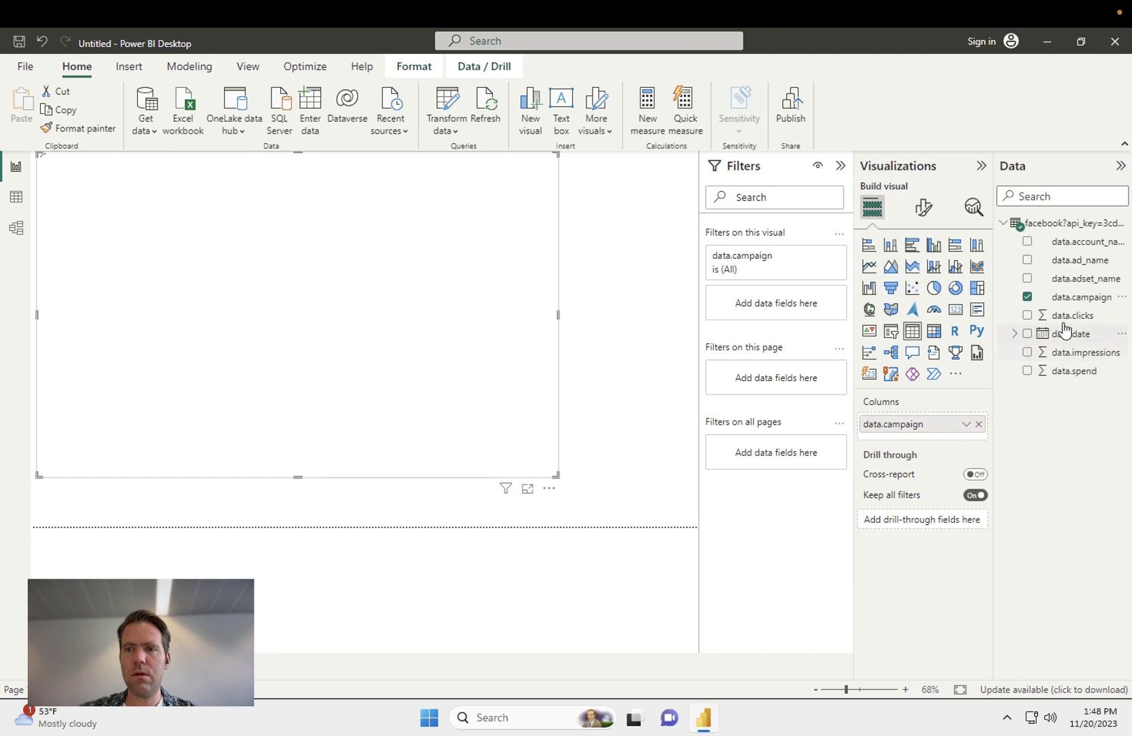
drag(1072, 319, 936, 440)
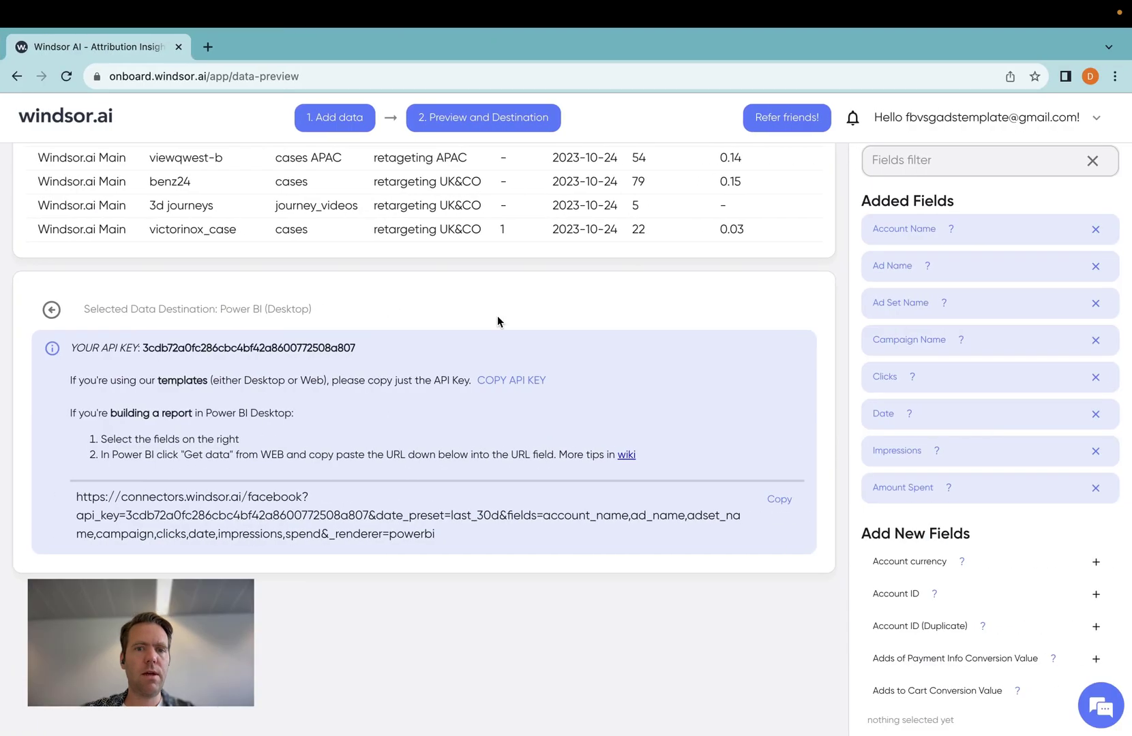
Step: Scroll to the top of Windsor.ai's facebook data preview
scroll(610, 397, up, 4)
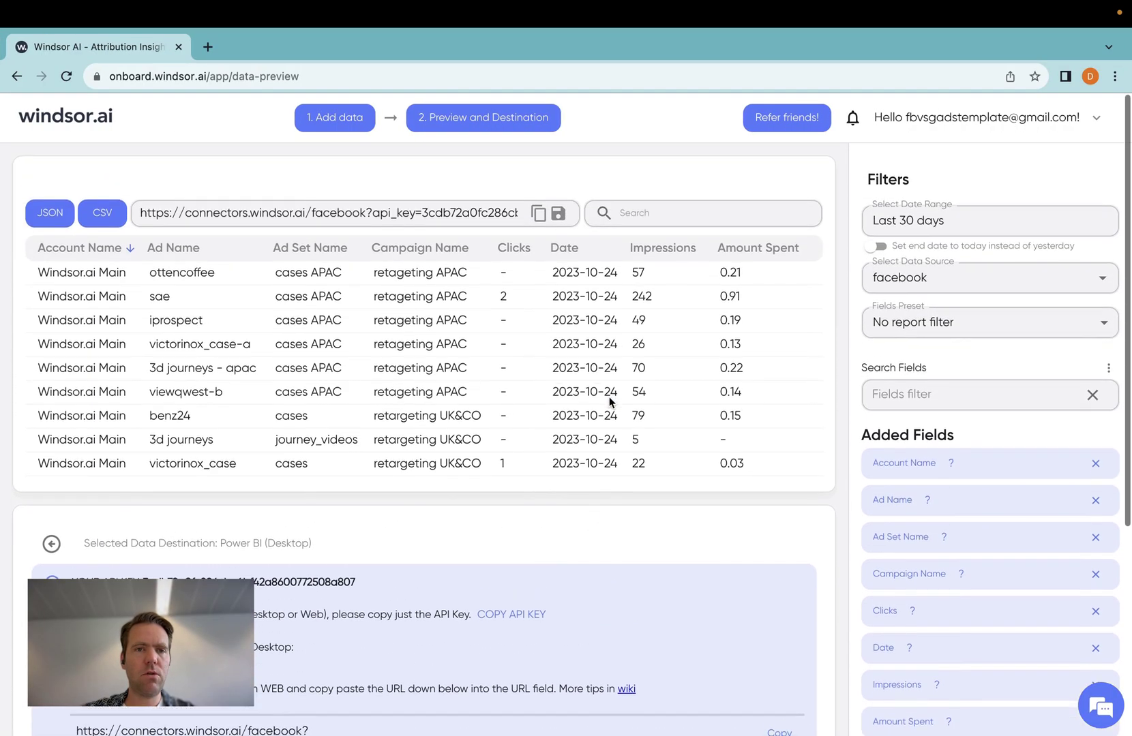